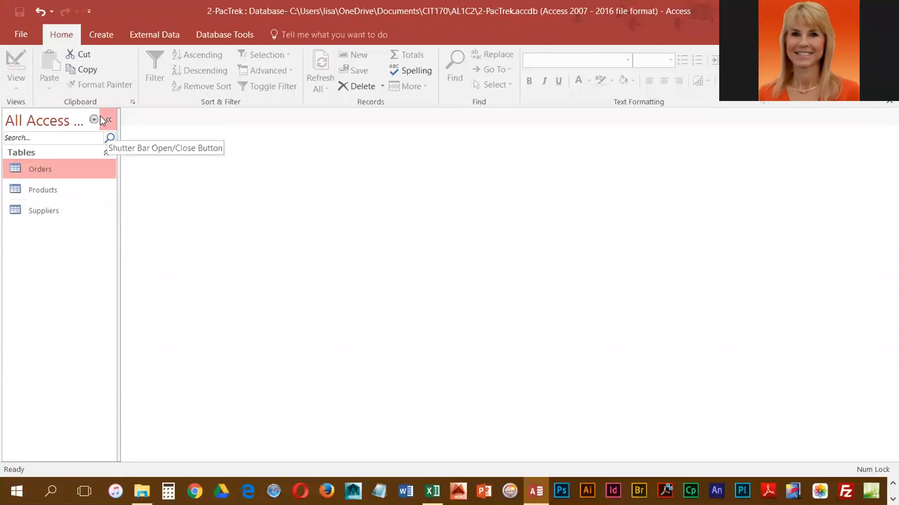
Create a new table and add a Short Text field named ProductID after the ID field
{"action": "left_click", "coordinate": [100, 34]}
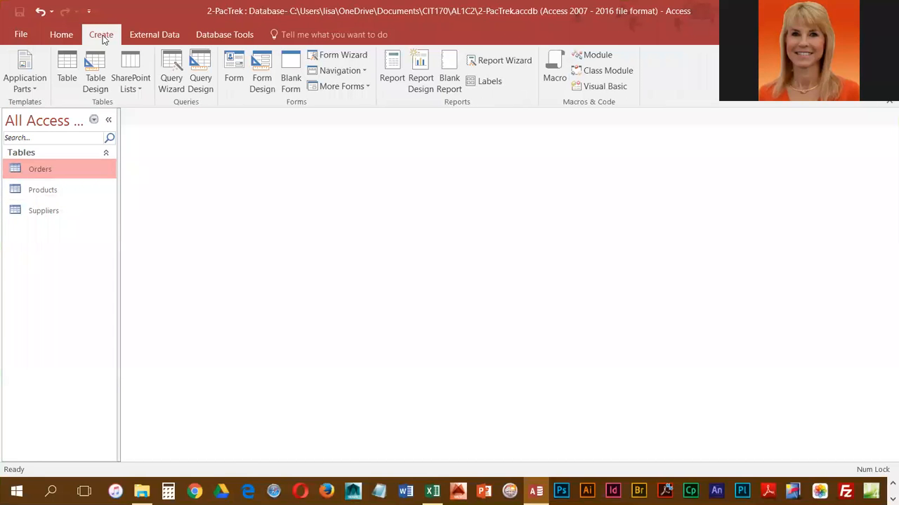
{"action": "left_click", "coordinate": [68, 64]}
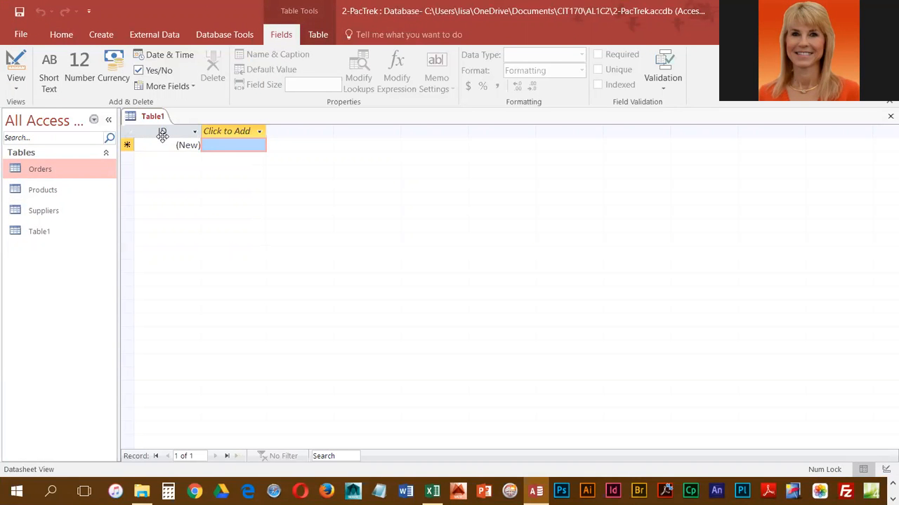
{"action": "left_click", "coordinate": [259, 132]}
{"action": "left_click", "coordinate": [253, 148]}
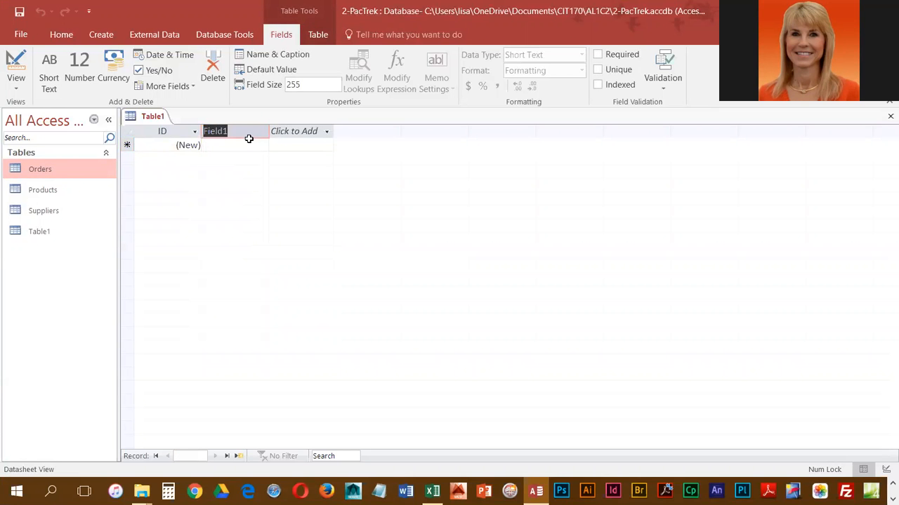
{"action": "type", "text": "PRodu"}
{"action": "key", "text": "BackSpace"}
{"action": "key", "text": "BackSpace"}
{"action": "key", "text": "BackSpace"}
{"action": "key", "text": "BackSpace"}
{"action": "type", "text": "roductID"}
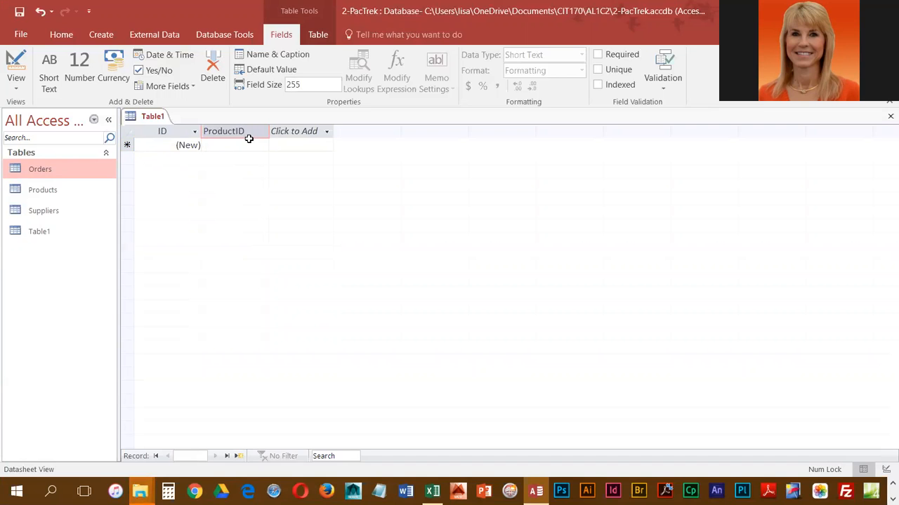
Add a Short Text field named Discount after ProductID in the new table
{"action": "left_click", "coordinate": [326, 133]}
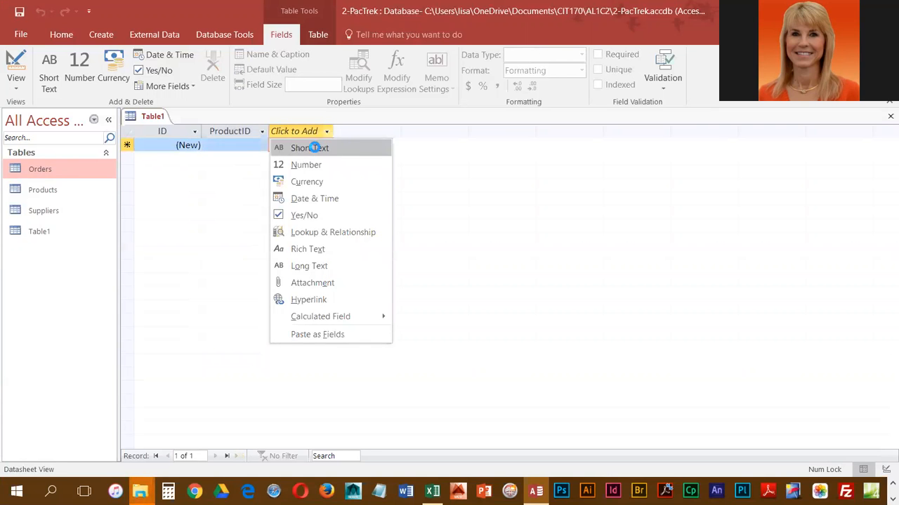
{"action": "left_click", "coordinate": [314, 148]}
{"action": "type", "text": "Discount"}
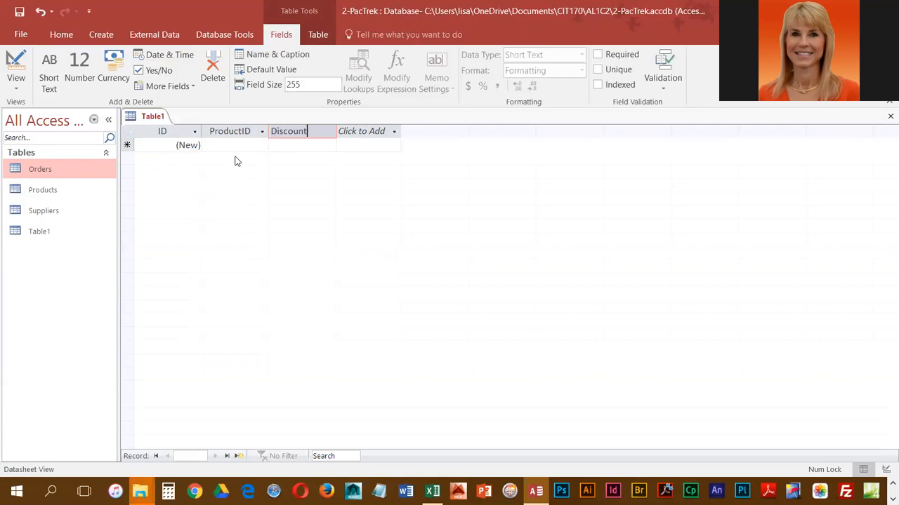
Change the ID field's data type to Date/Time and rename the field Week
{"action": "left_click", "coordinate": [179, 131]}
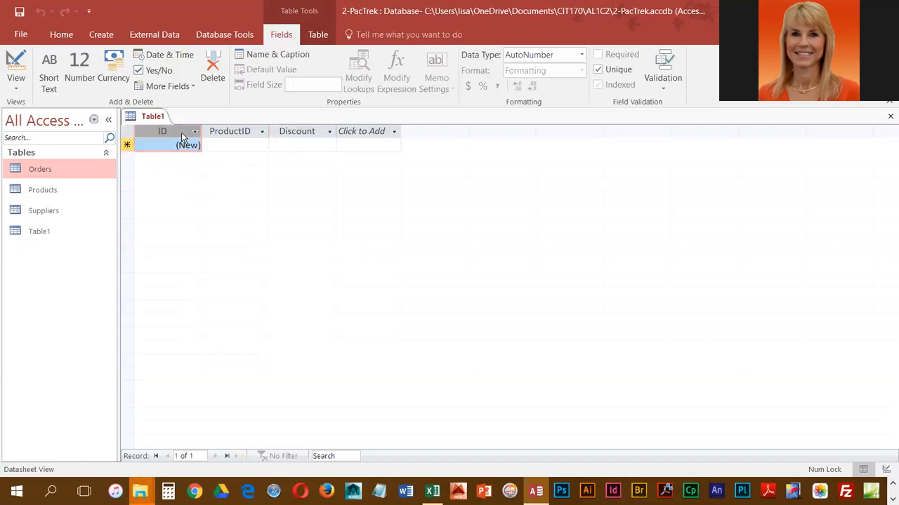
{"action": "left_click", "coordinate": [581, 56]}
{"action": "left_click", "coordinate": [550, 110]}
{"action": "right_click", "coordinate": [167, 138]}
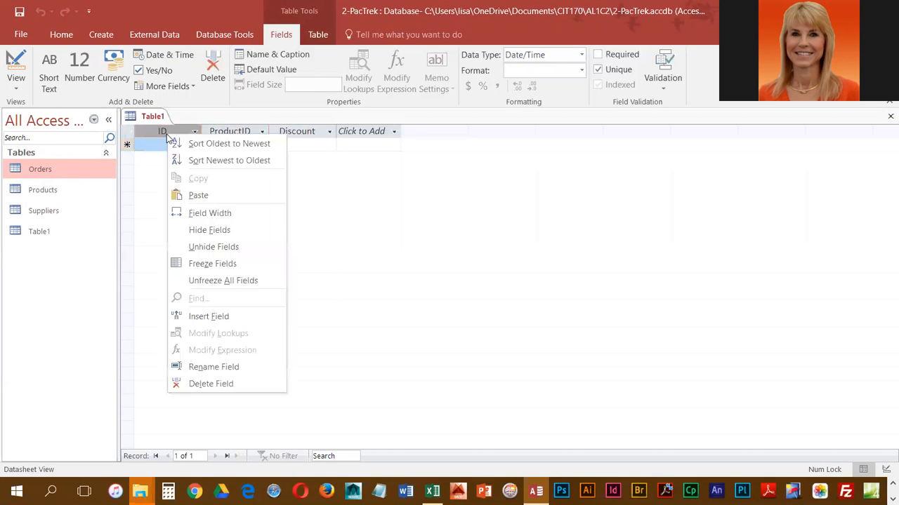
{"action": "left_click", "coordinate": [228, 368]}
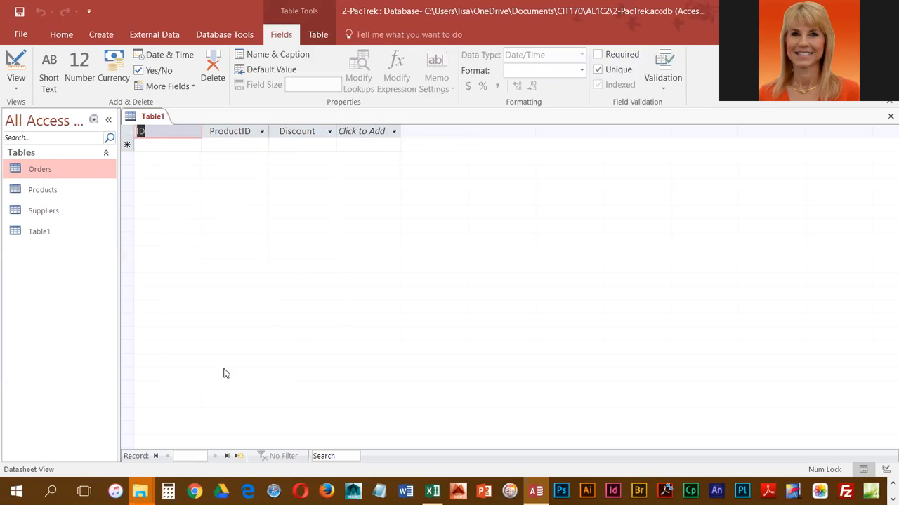
{"action": "type", "text": "Week"}
{"action": "key", "text": "Return"}
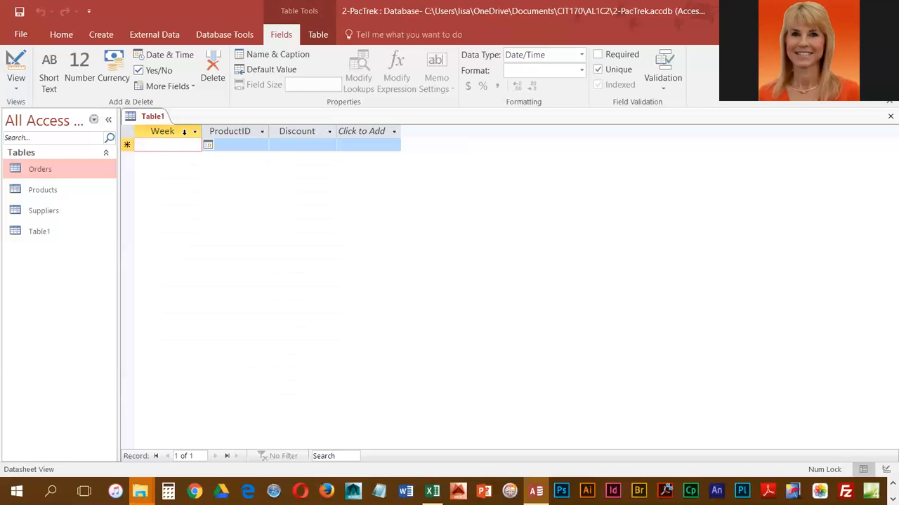
Save the new table as Discounts and close it
{"action": "left_click", "coordinate": [19, 11]}
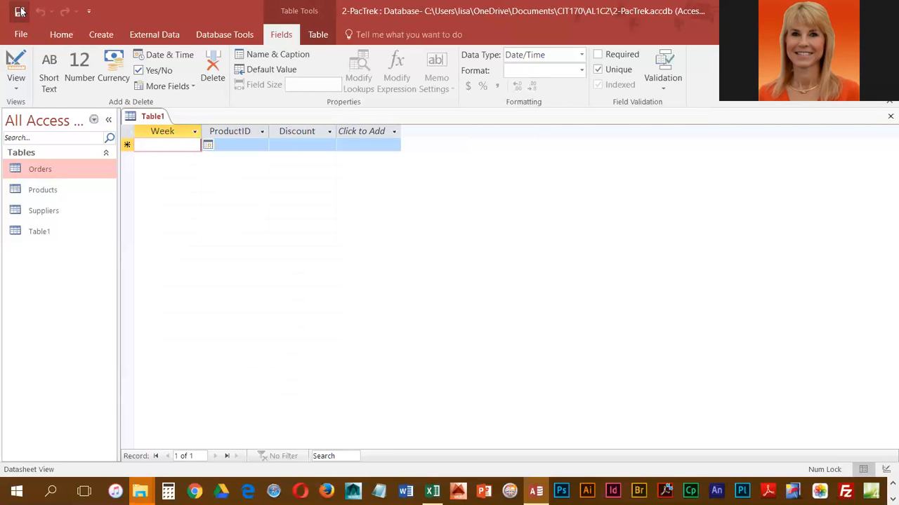
{"action": "type", "text": "Discount"}
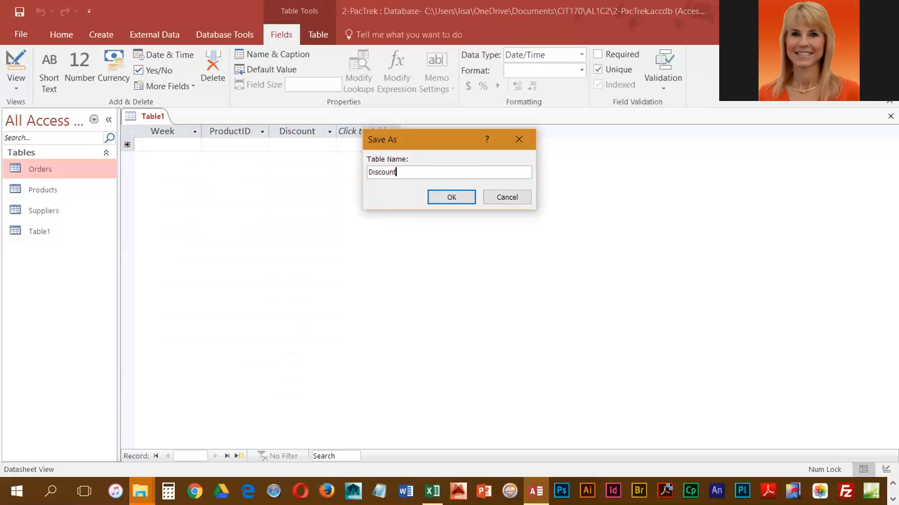
{"action": "type", "text": "s"}
{"action": "key", "text": "Return"}
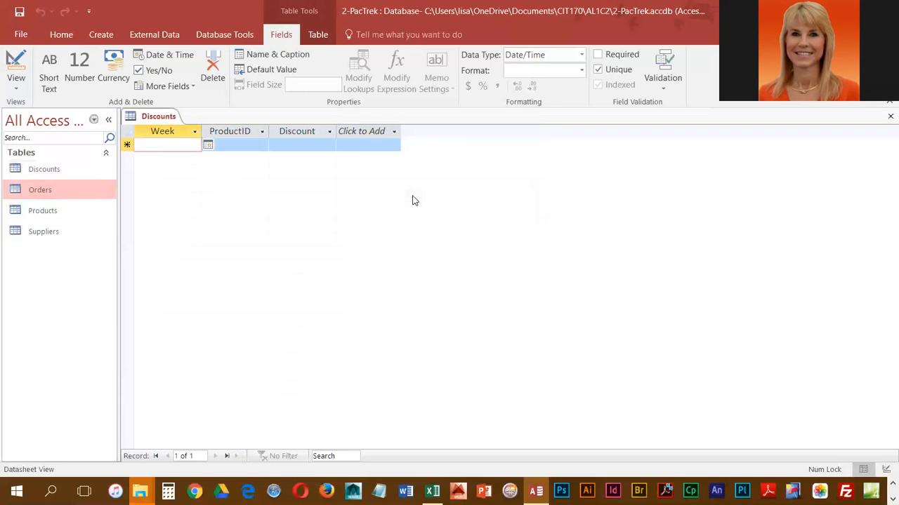
{"action": "right_click", "coordinate": [158, 117]}
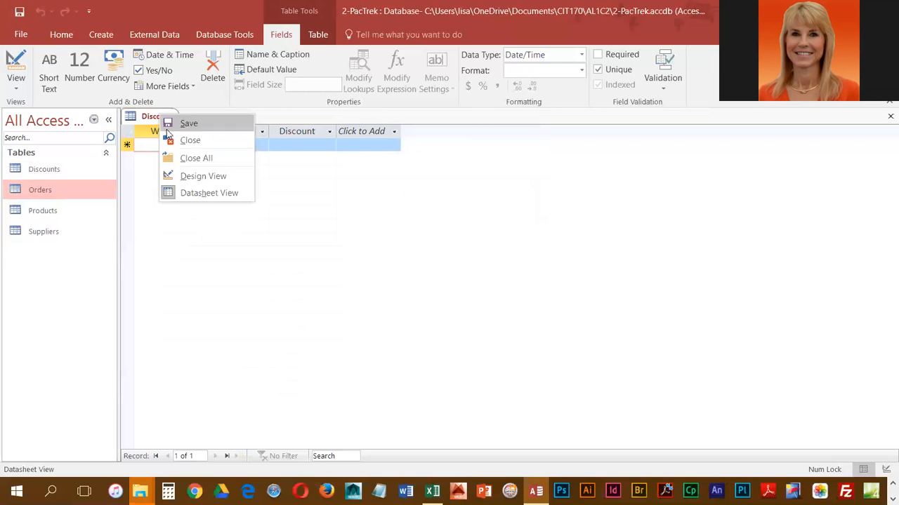
{"action": "left_click", "coordinate": [181, 141]}
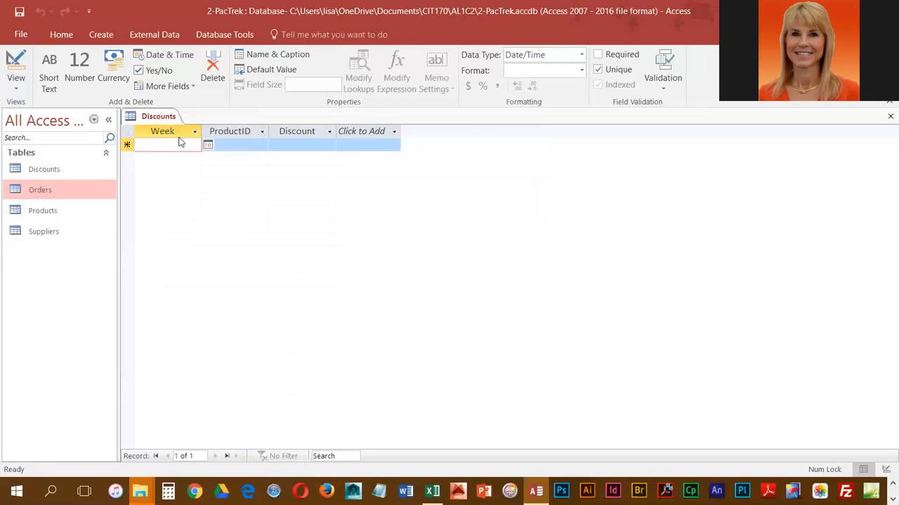
Create a one-to-many relationship on ProductID from Products to Discounts, enforcing referential integrity with cascading updates and deletes
{"action": "left_click", "coordinate": [239, 35]}
{"action": "left_click", "coordinate": [164, 70]}
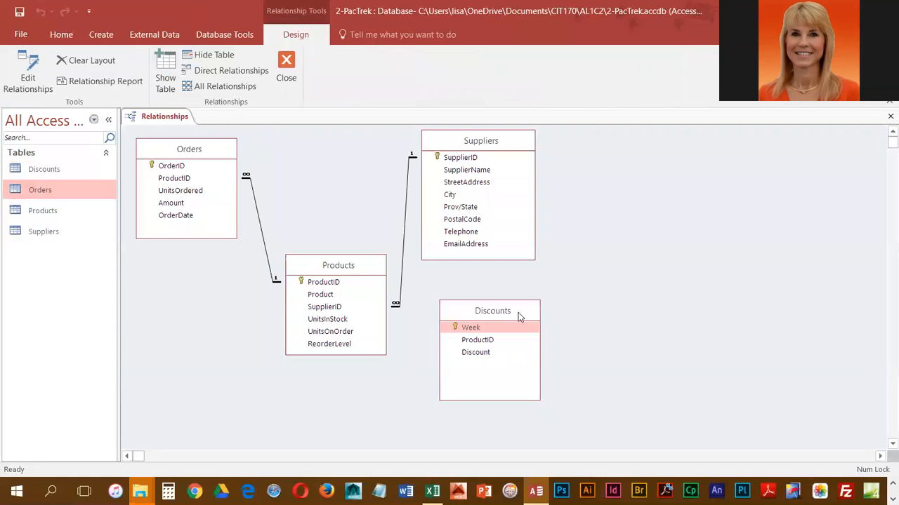
{"action": "left_click", "coordinate": [166, 71]}
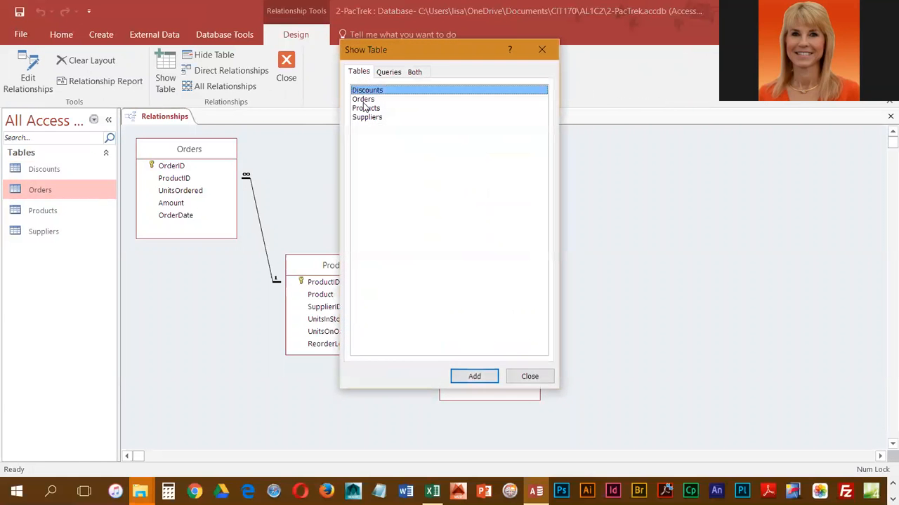
{"action": "left_click", "coordinate": [544, 378]}
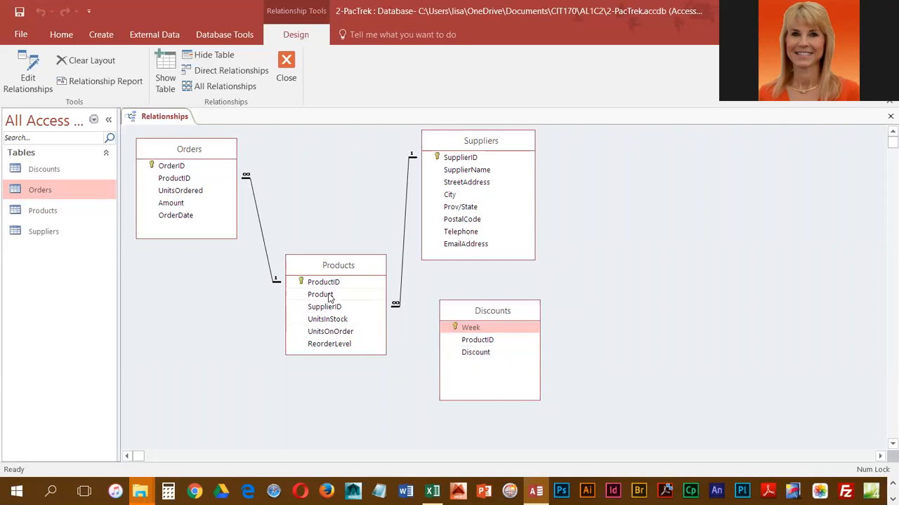
{"action": "left_click_drag", "start_coordinate": [329, 283], "coordinate": [482, 344]}
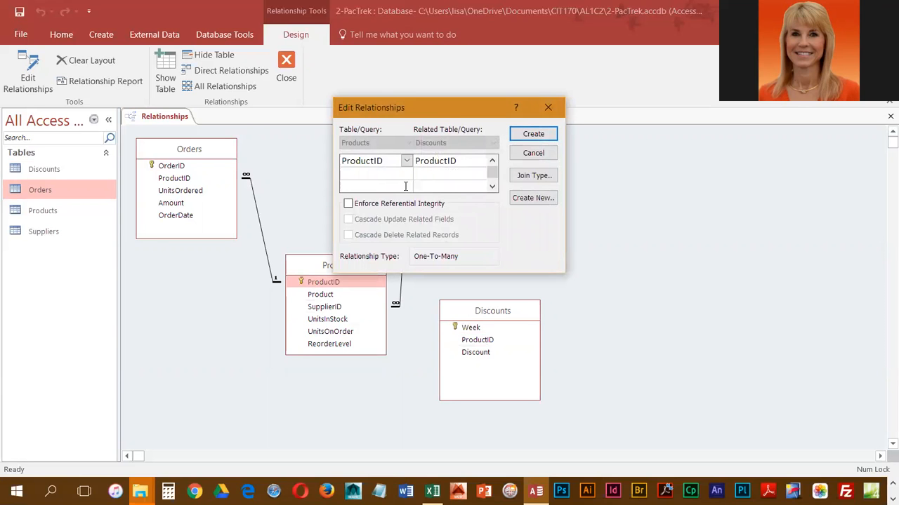
{"action": "left_click", "coordinate": [348, 203]}
{"action": "left_click", "coordinate": [348, 219]}
{"action": "left_click", "coordinate": [349, 235]}
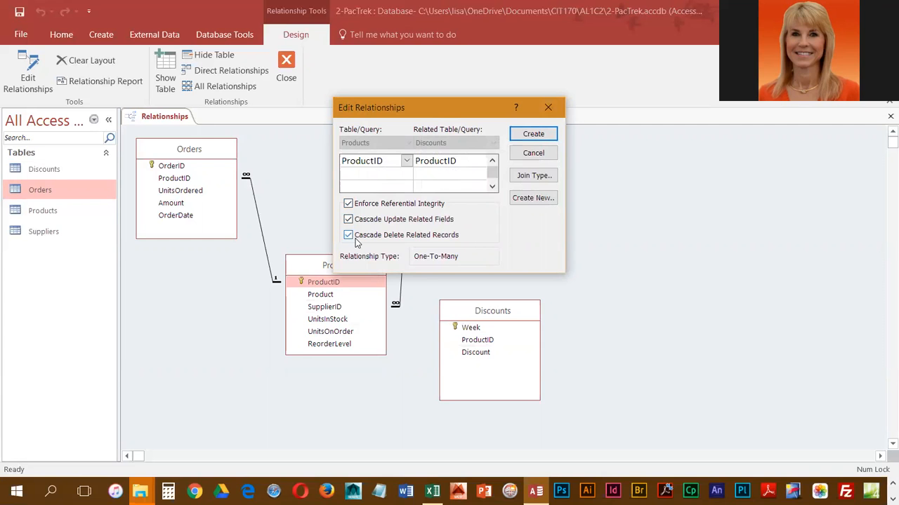
{"action": "left_click", "coordinate": [544, 138]}
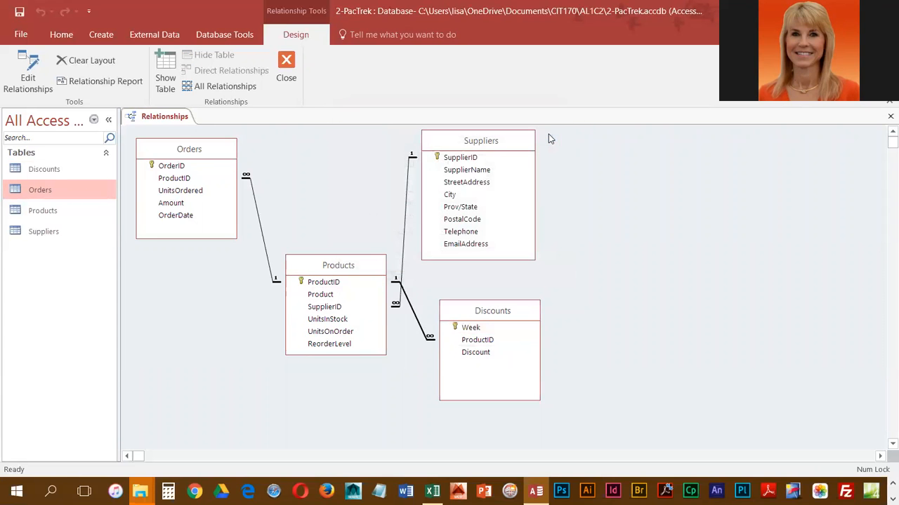
Rearrange the relationship diagram with Discounts above Suppliers and Products between them and Orders, and save and close the layout
{"action": "left_click", "coordinate": [494, 312]}
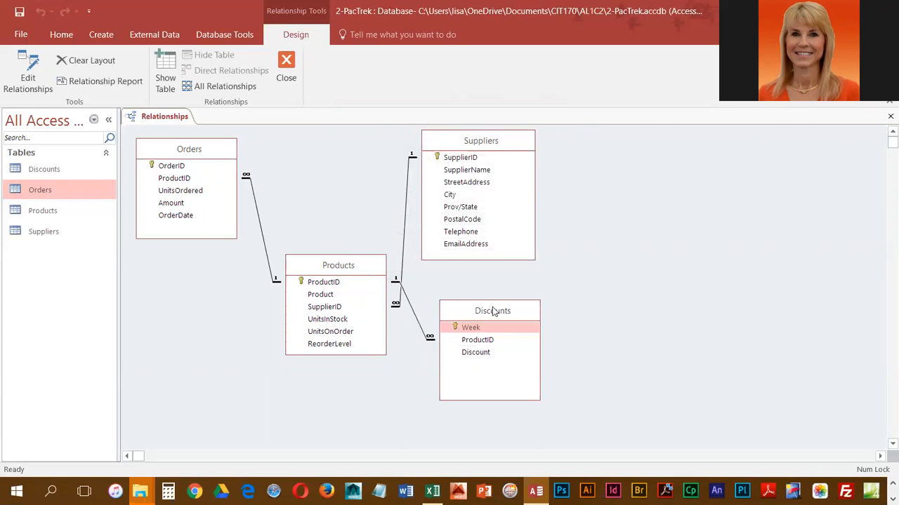
{"action": "left_click_drag", "start_coordinate": [493, 312], "coordinate": [488, 295]}
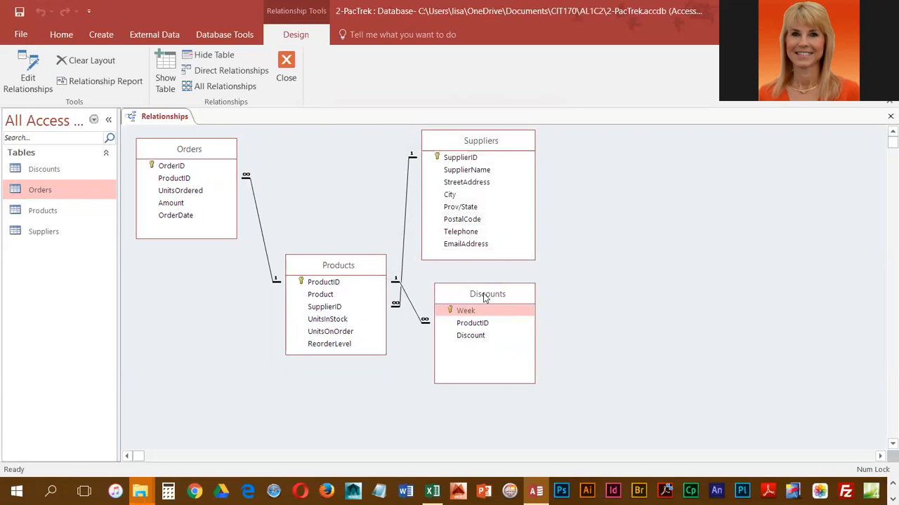
{"action": "left_click_drag", "start_coordinate": [483, 297], "coordinate": [376, 153]}
{"action": "left_click_drag", "start_coordinate": [480, 147], "coordinate": [490, 301]}
{"action": "left_click", "coordinate": [401, 151]}
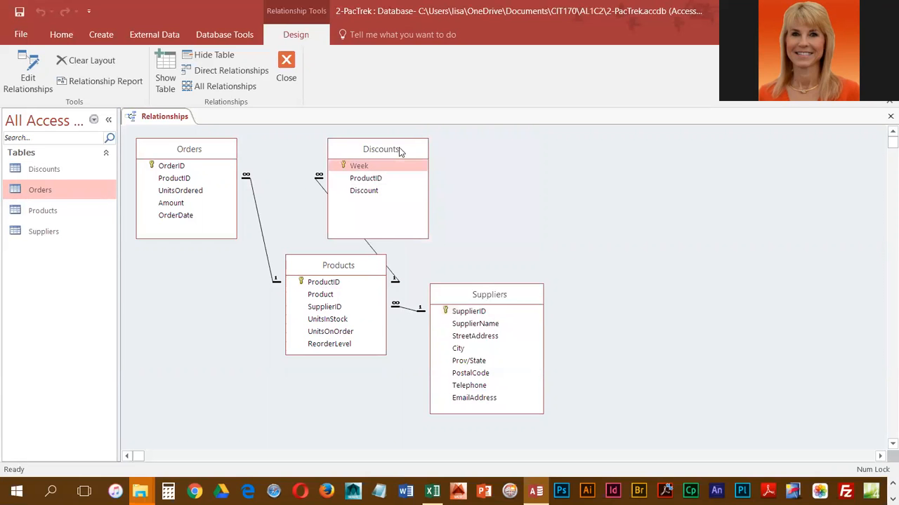
{"action": "left_click_drag", "start_coordinate": [400, 151], "coordinate": [508, 159]}
{"action": "left_click", "coordinate": [355, 265]}
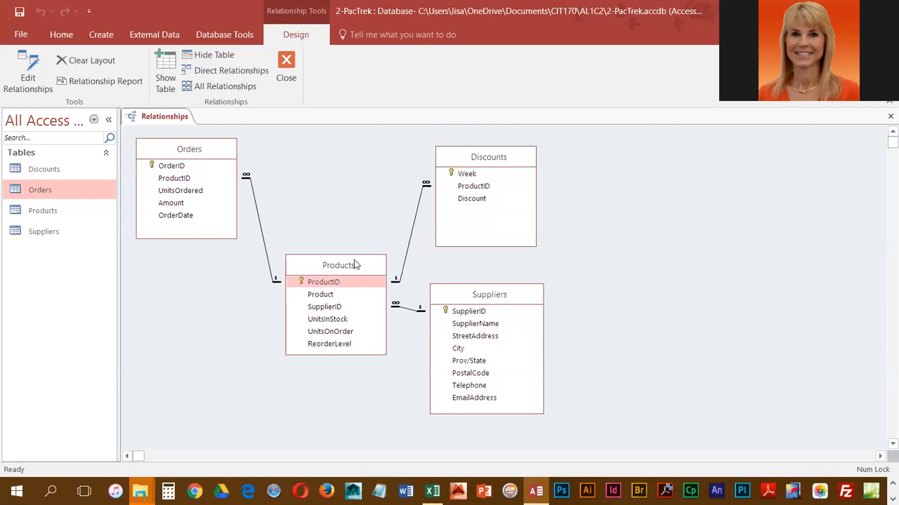
{"action": "left_click_drag", "start_coordinate": [356, 264], "coordinate": [360, 233]}
{"action": "left_click_drag", "start_coordinate": [219, 153], "coordinate": [222, 158]}
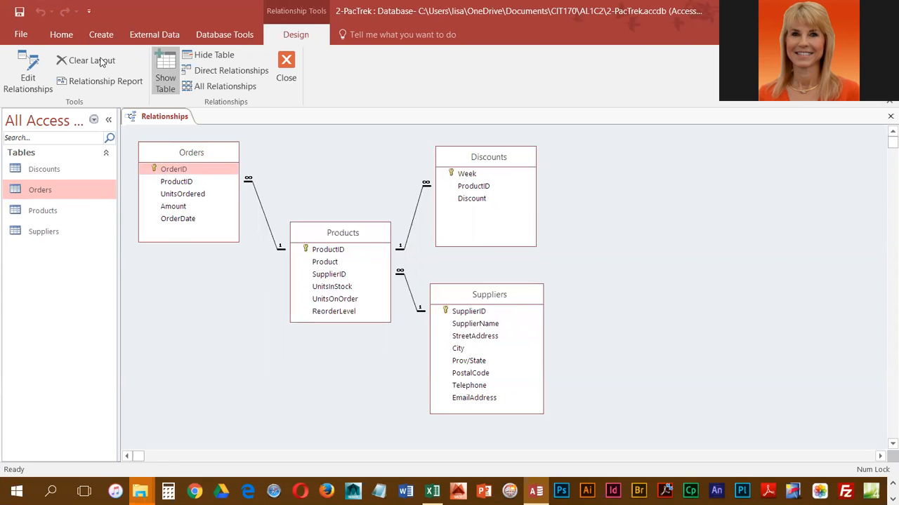
{"action": "left_click", "coordinate": [20, 15]}
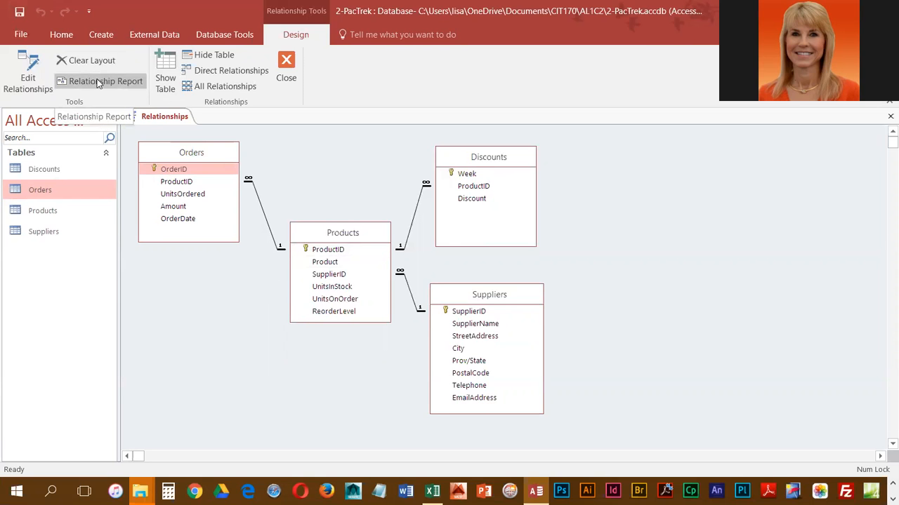
{"action": "left_click", "coordinate": [286, 71]}
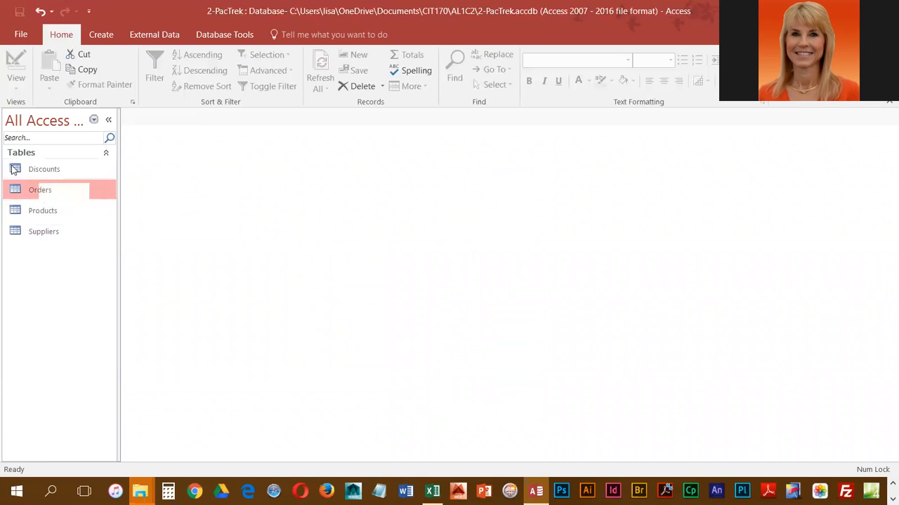
Open the Discounts table and enter the weeks 1/7/2018, 1/14/2018 and 1/21/2018 in three new records
{"action": "double_click", "coordinate": [15, 169]}
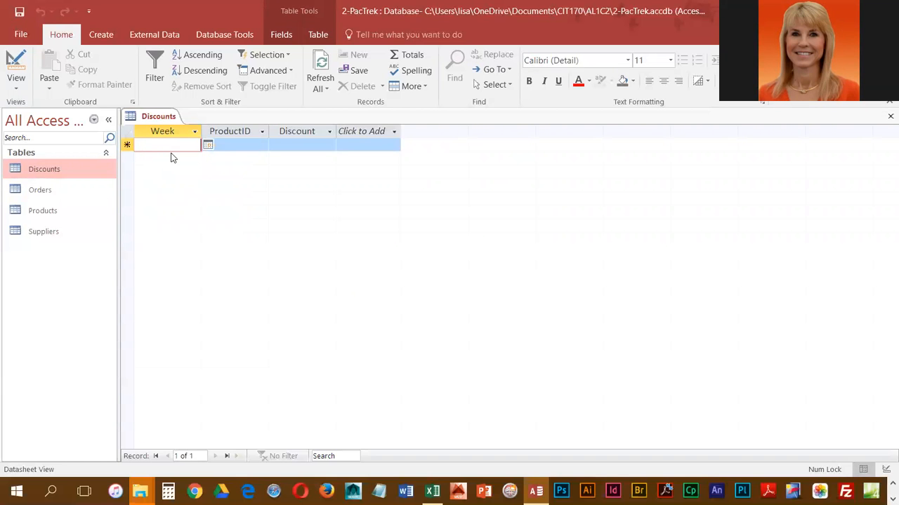
{"action": "type", "text": "1/7/2018"}
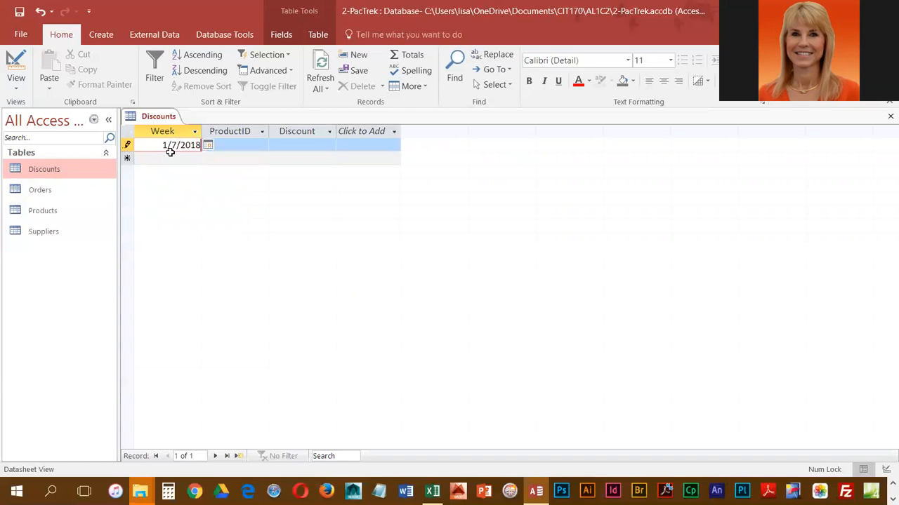
{"action": "key", "text": "Down"}
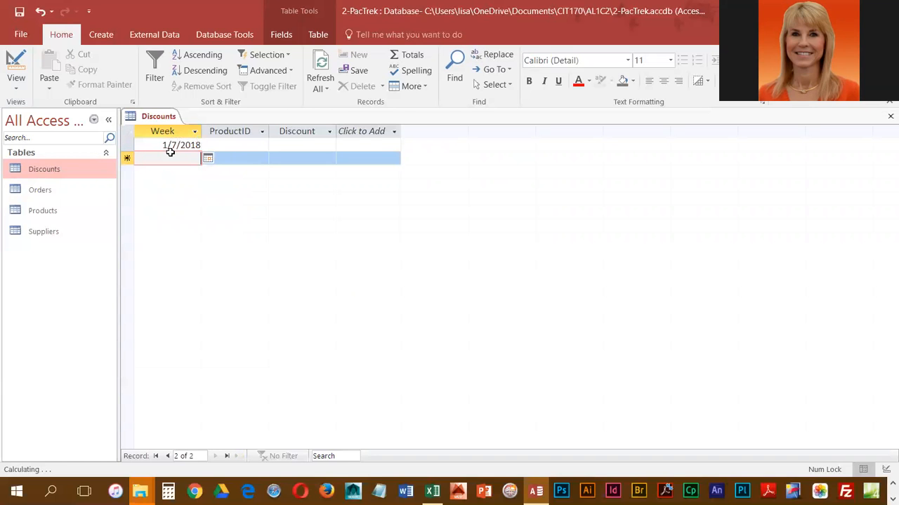
{"action": "type", "text": "1/"}
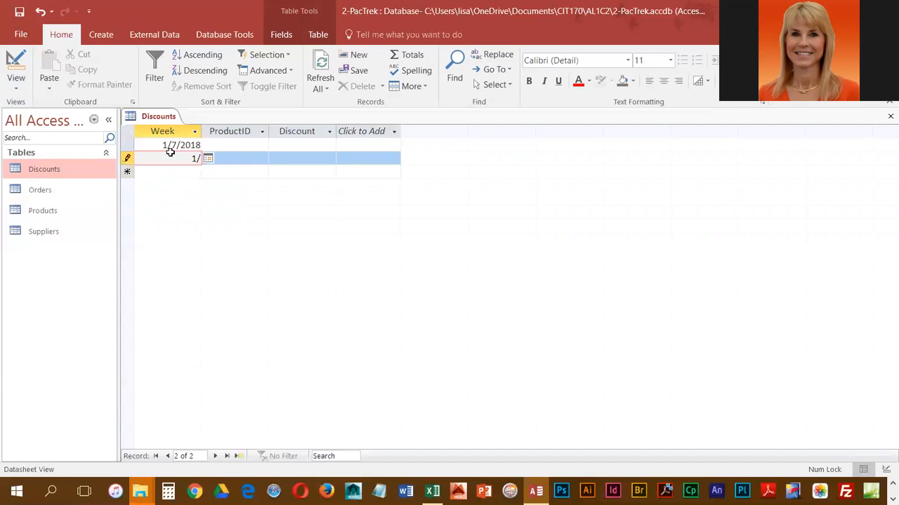
{"action": "type", "text": "14/2018"}
{"action": "key", "text": "Tab"}
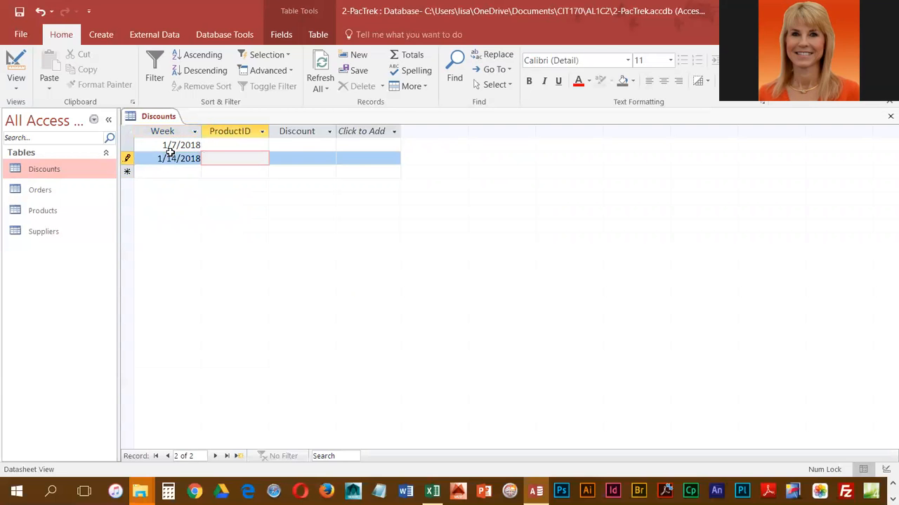
{"action": "left_click", "coordinate": [180, 170]}
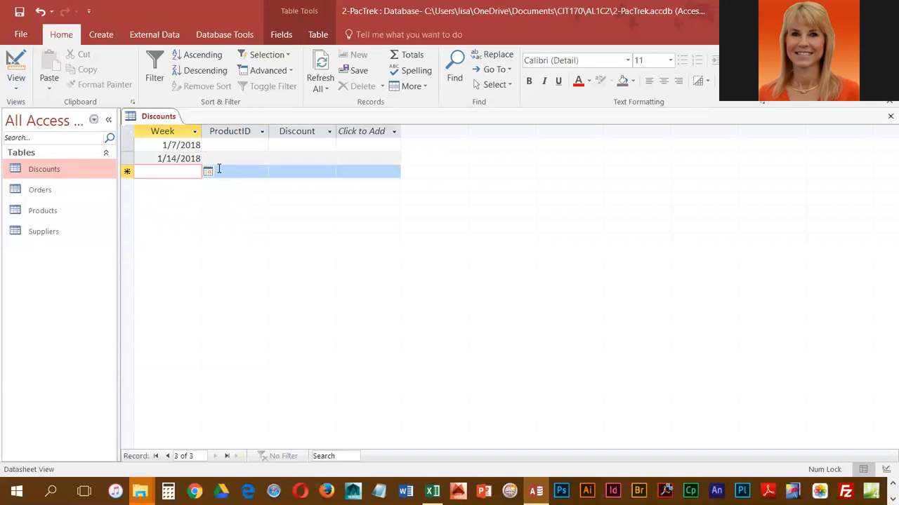
{"action": "type", "text": "1/21/"}
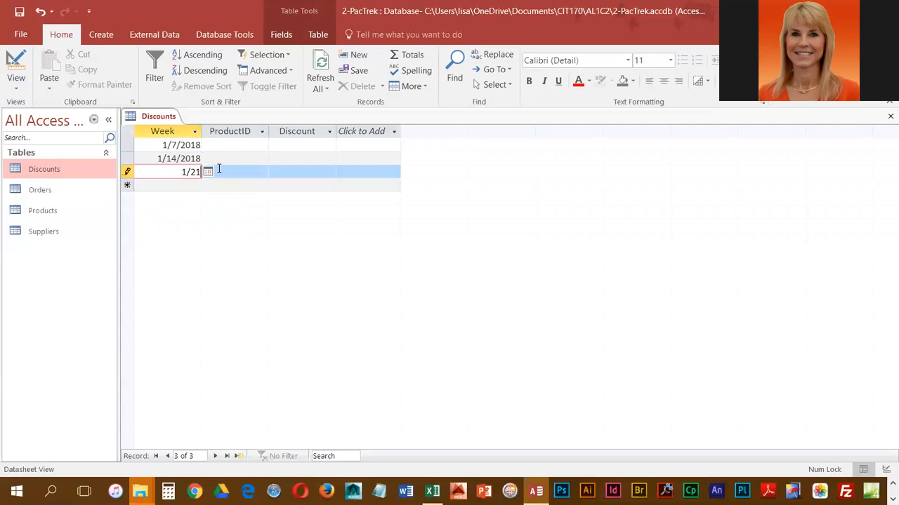
{"action": "type", "text": "2018"}
Fill in the ProductID of the three records, in week order, with 155-45, 652-2 and 443-1A
{"action": "left_click", "coordinate": [236, 145]}
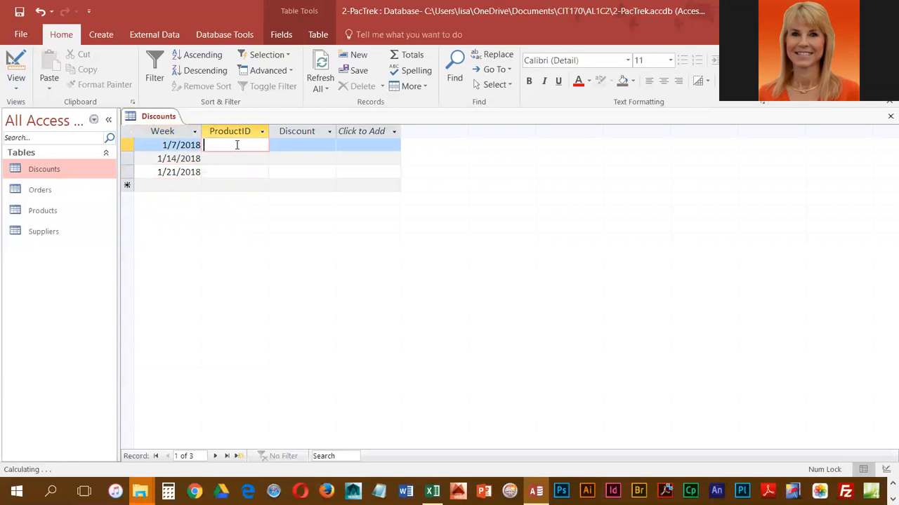
{"action": "type", "text": "155-"}
{"action": "type", "text": "45"}
{"action": "left_click", "coordinate": [257, 158]}
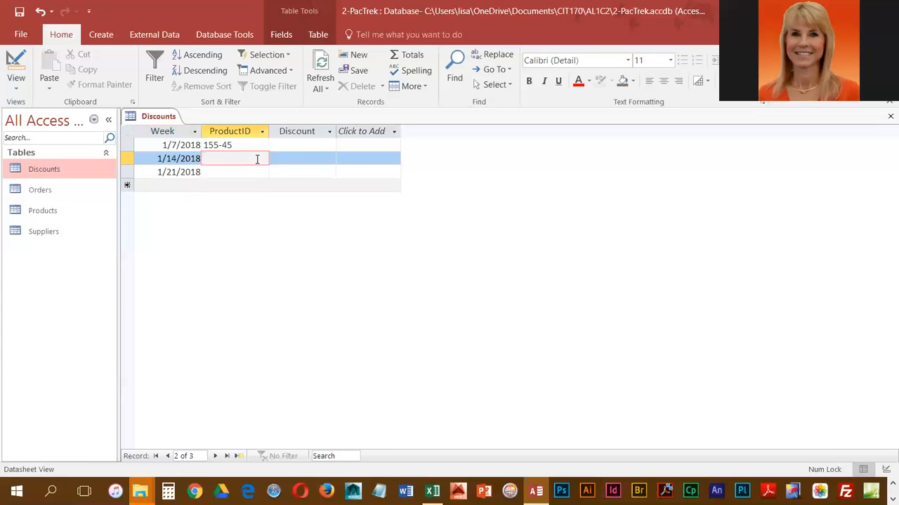
{"action": "type", "text": "652-2"}
{"action": "left_click", "coordinate": [203, 173]}
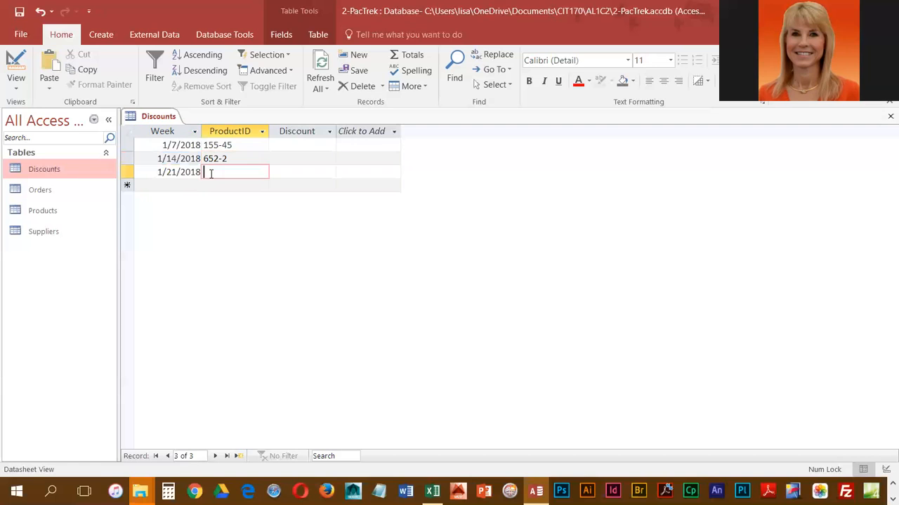
{"action": "left_click_drag", "start_coordinate": [210, 174], "coordinate": [291, 173]}
{"action": "type", "text": "443-"}
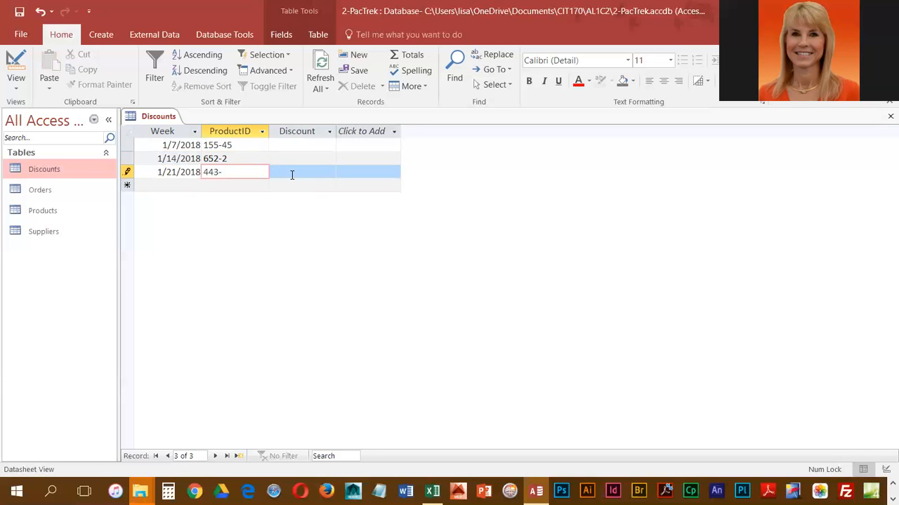
{"action": "type", "text": "1A"}
Enter discounts of 20%, 15% and 20% for the three weekly records in date order
{"action": "left_click", "coordinate": [287, 147]}
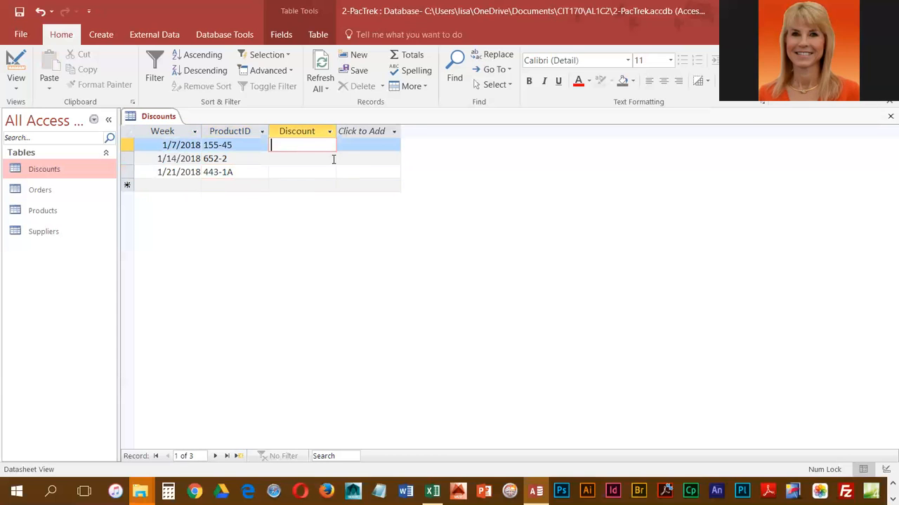
{"action": "type", "text": "20%"}
{"action": "key", "text": "Down"}
{"action": "type", "text": "15%"}
{"action": "key", "text": "Down"}
{"action": "type", "text": "20%"}
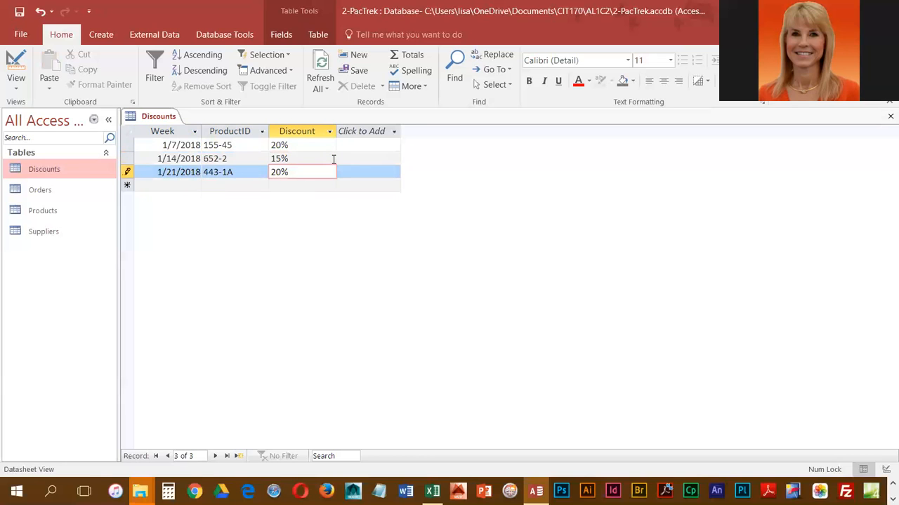
Add a fourth record for week 1/28/2018 with ProductID 202-CW and a 15% discount, and close the Discounts table
{"action": "key", "text": "Down"}
{"action": "key", "text": "Left"}
{"action": "key", "text": "Left"}
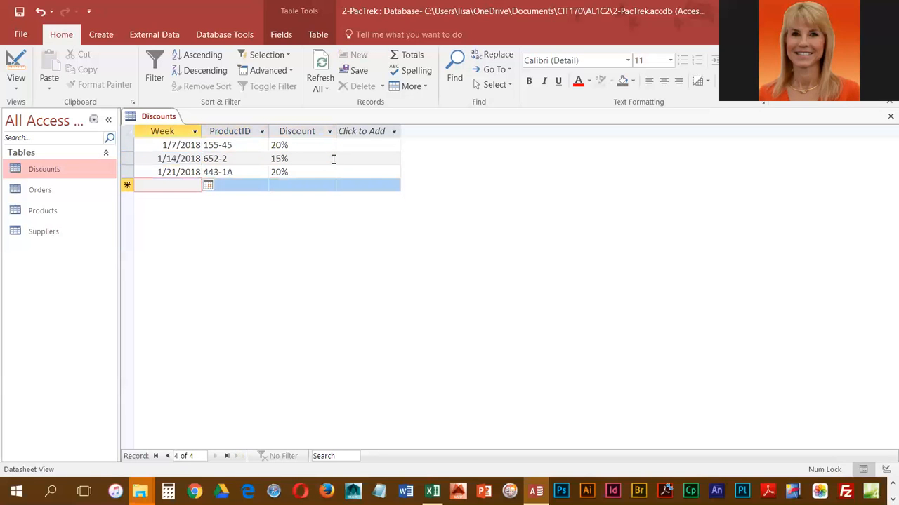
{"action": "type", "text": "1/2"}
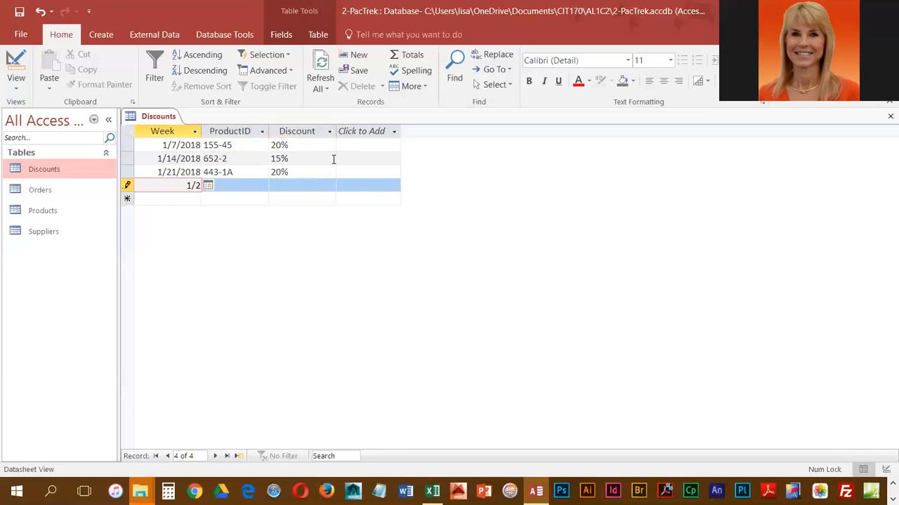
{"action": "type", "text": "8/2018"}
{"action": "key", "text": "Tab"}
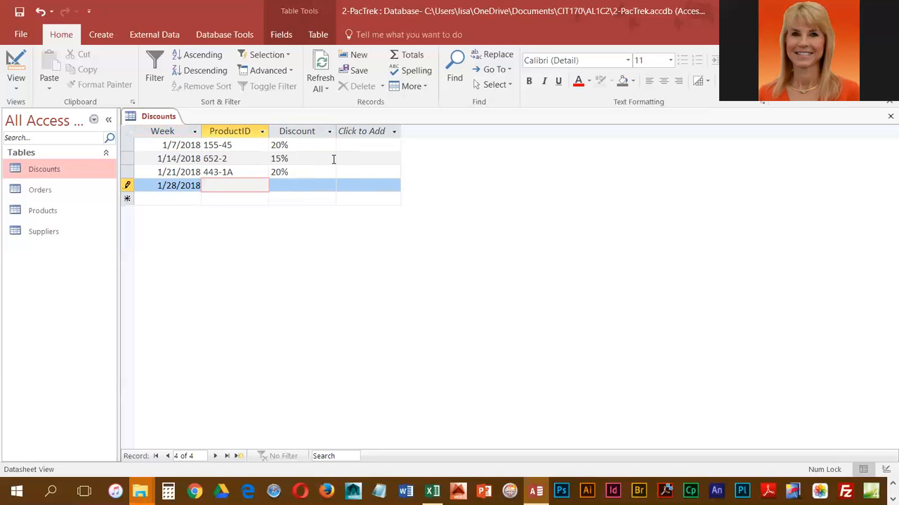
{"action": "type", "text": "202-CW"}
{"action": "key", "text": "Tab"}
{"action": "type", "text": "15%"}
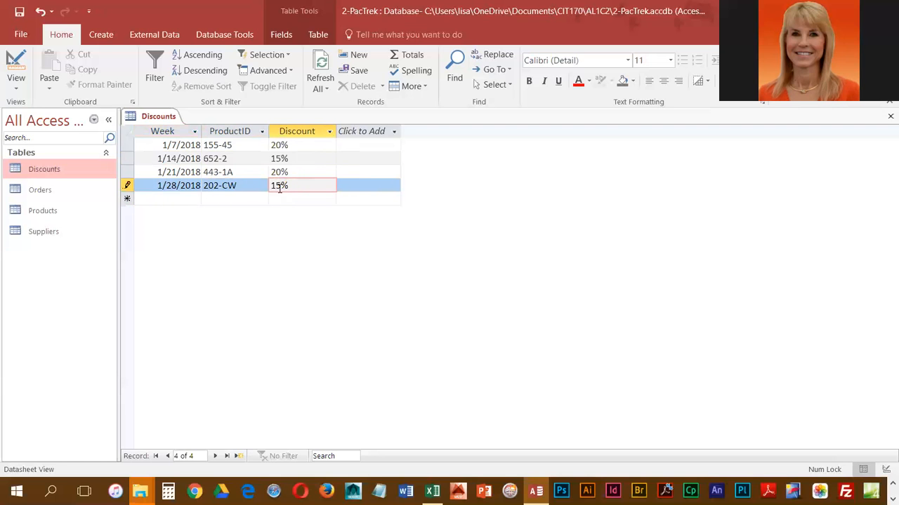
{"action": "left_click", "coordinate": [160, 201]}
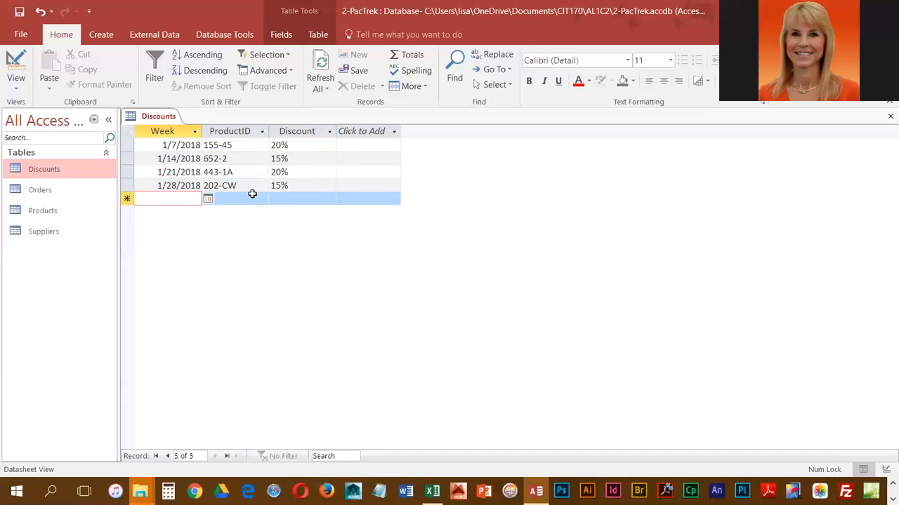
{"action": "right_click", "coordinate": [157, 119]}
{"action": "left_click", "coordinate": [178, 140]}
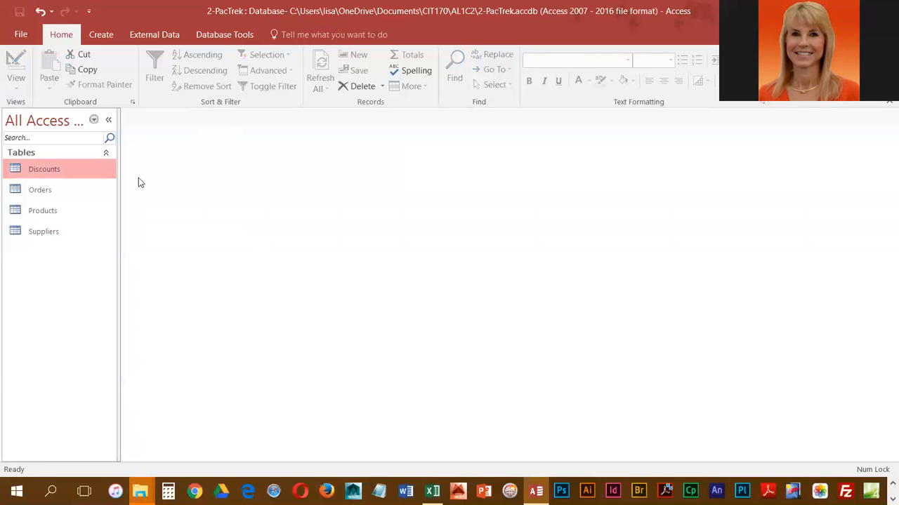
Edit the Products-Orders relationship to cascade update related fields and cascade delete related records
{"action": "left_click", "coordinate": [212, 35]}
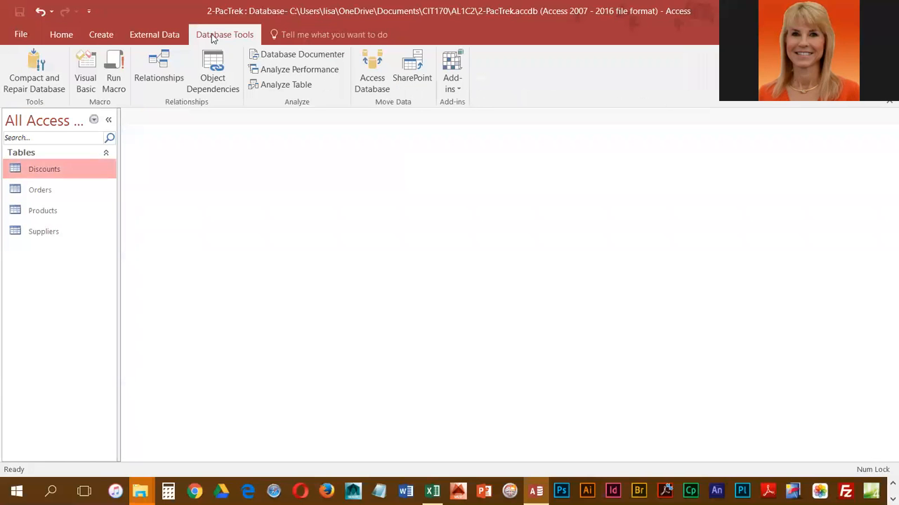
{"action": "left_click", "coordinate": [160, 70]}
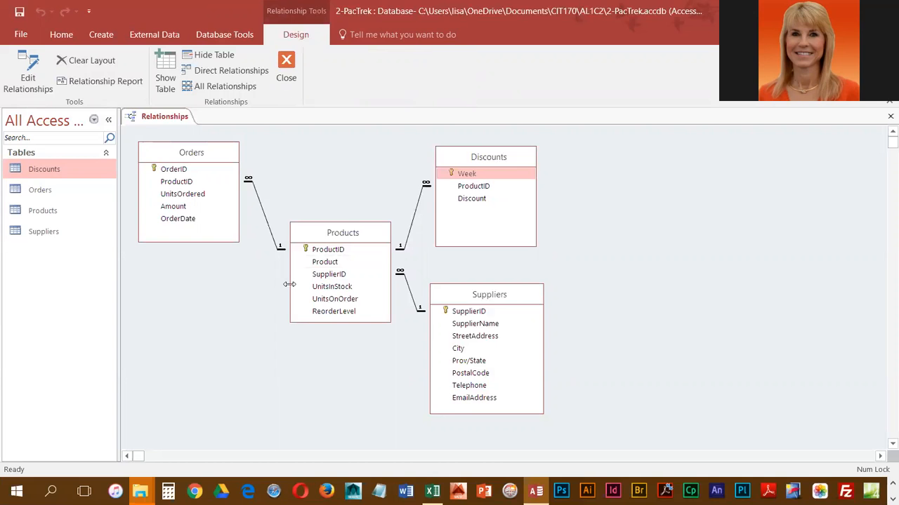
{"action": "right_click", "coordinate": [264, 216]}
{"action": "left_click", "coordinate": [291, 225]}
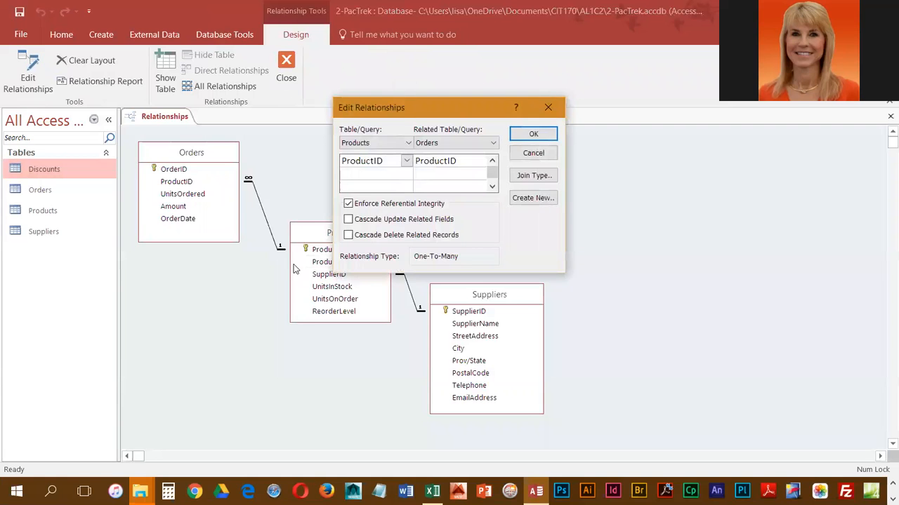
{"action": "left_click", "coordinate": [348, 219]}
{"action": "left_click", "coordinate": [348, 236]}
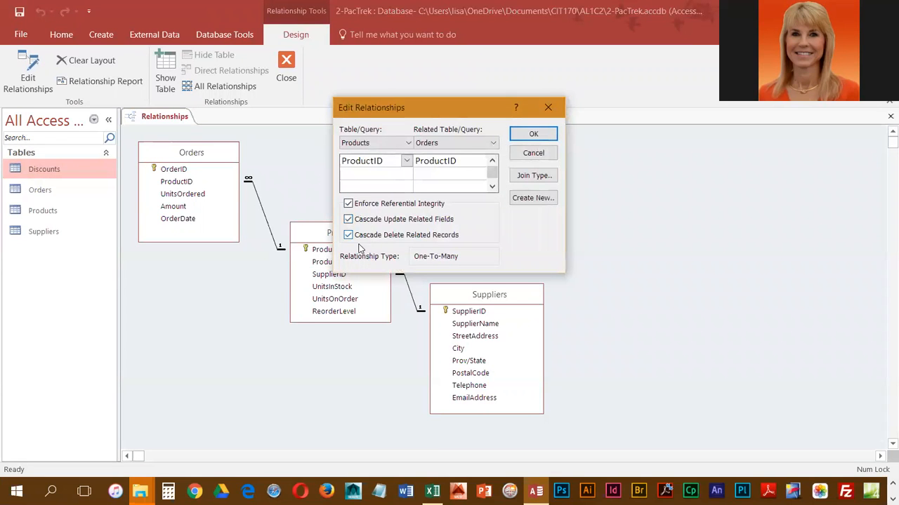
{"action": "left_click", "coordinate": [534, 134]}
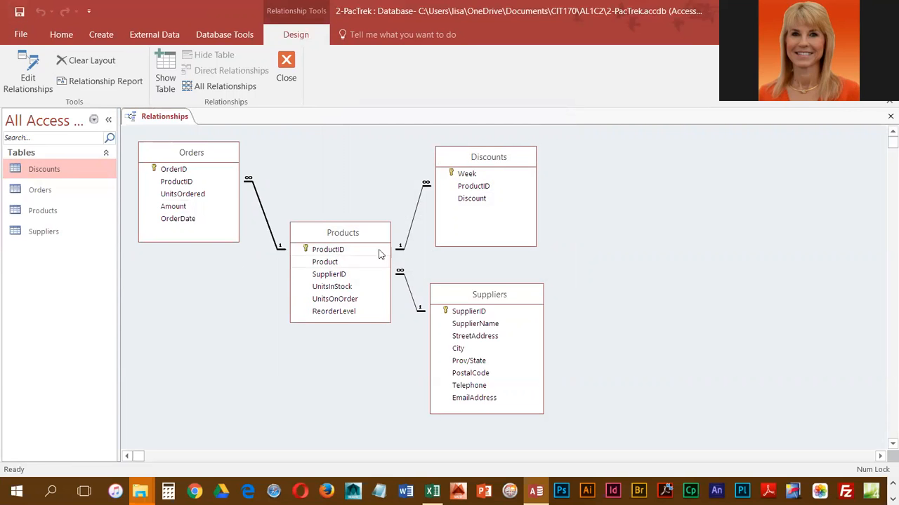
Permanently delete the relationship between the Products and Discounts tables
{"action": "right_click", "coordinate": [412, 228]}
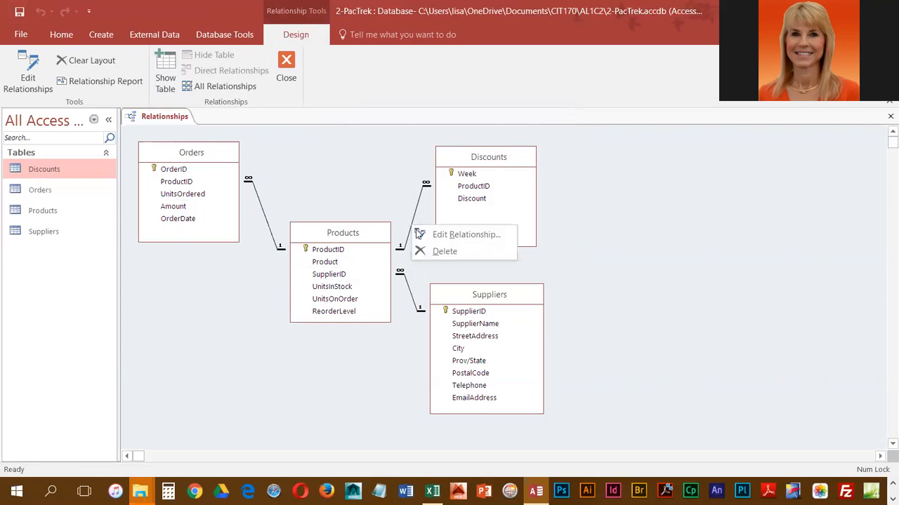
{"action": "left_click", "coordinate": [442, 254]}
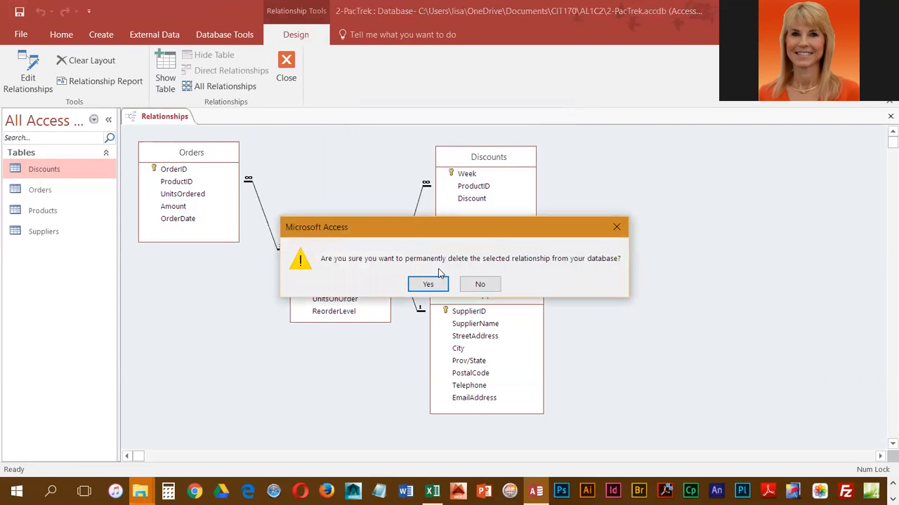
{"action": "left_click", "coordinate": [428, 284]}
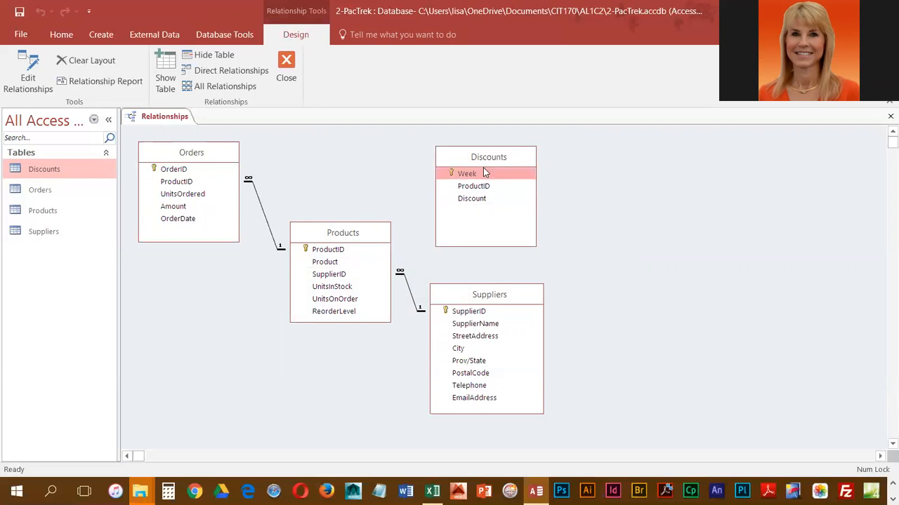
Arrange Orders, Products and Suppliers in a row with Discounts below Orders, and save and close the relationship layout
{"action": "left_click_drag", "start_coordinate": [508, 161], "coordinate": [242, 288]}
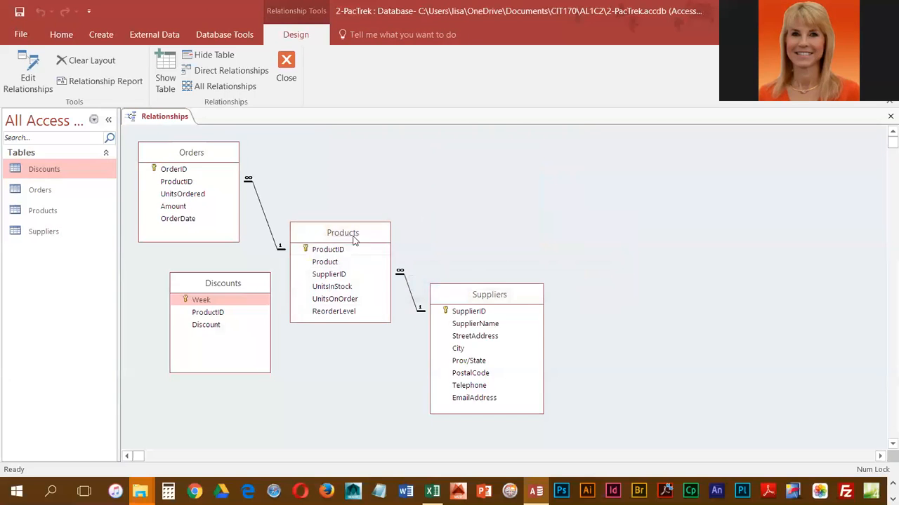
{"action": "left_click", "coordinate": [354, 233]}
{"action": "left_click_drag", "start_coordinate": [353, 230], "coordinate": [362, 169]}
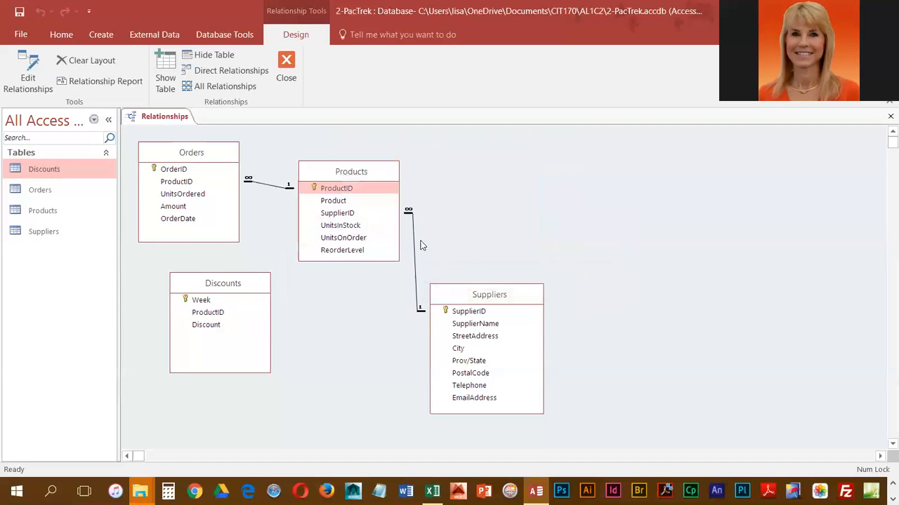
{"action": "left_click", "coordinate": [496, 298]}
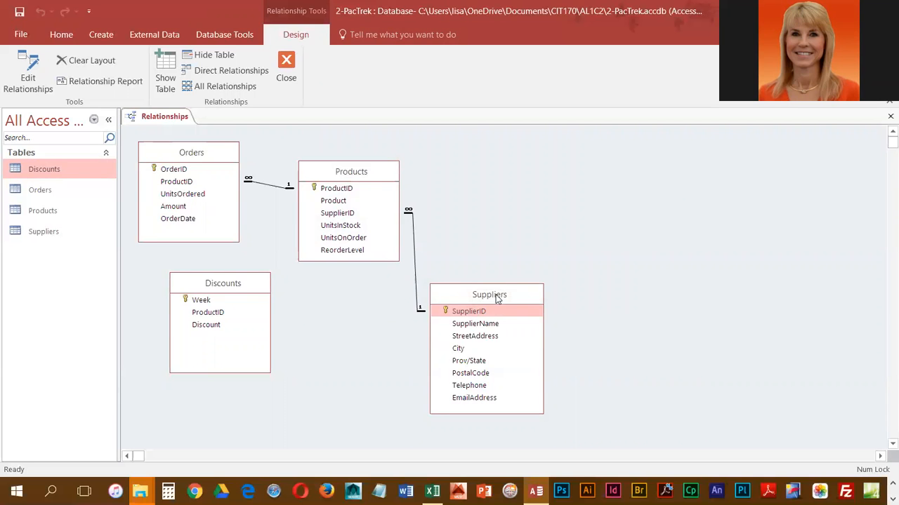
{"action": "left_click_drag", "start_coordinate": [497, 298], "coordinate": [506, 145]}
{"action": "left_click_drag", "start_coordinate": [367, 181], "coordinate": [356, 169]}
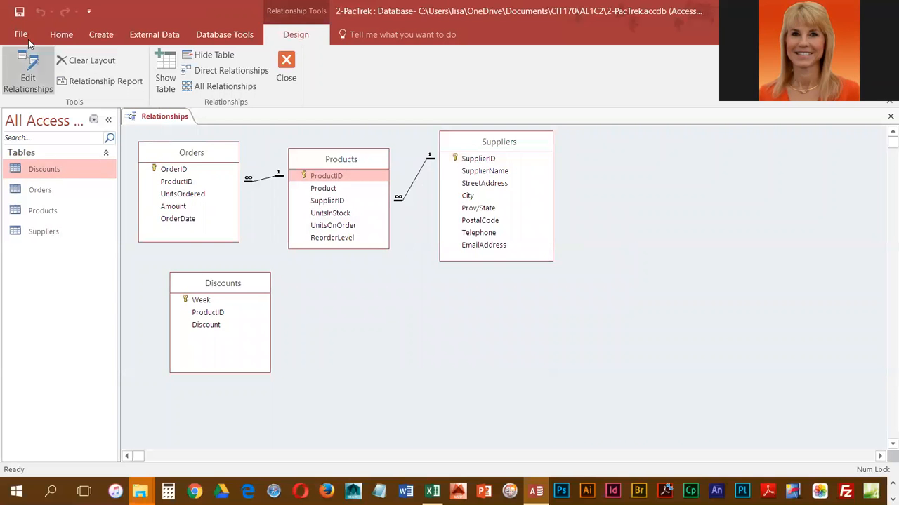
{"action": "left_click", "coordinate": [19, 14]}
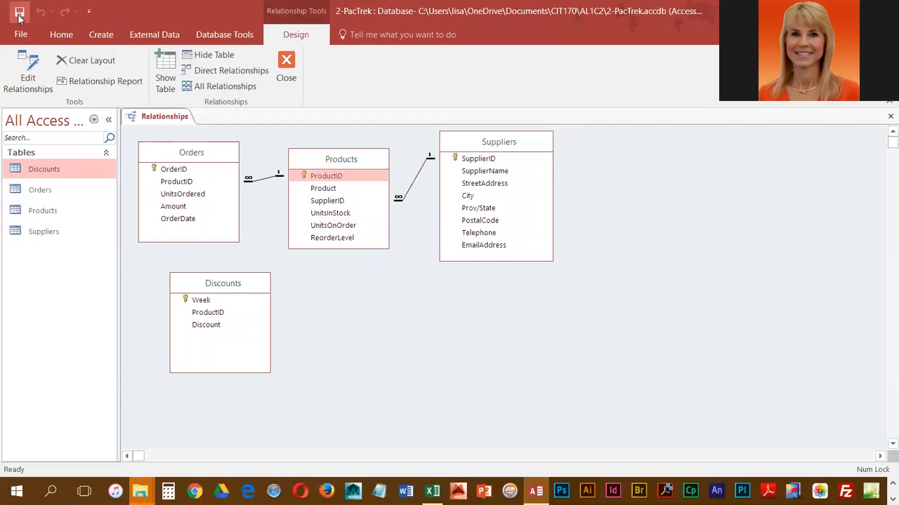
{"action": "left_click", "coordinate": [285, 65]}
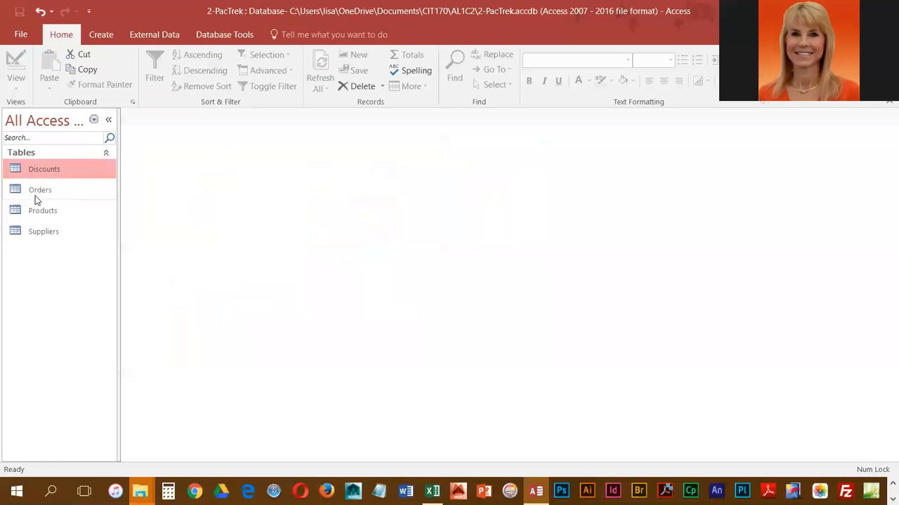